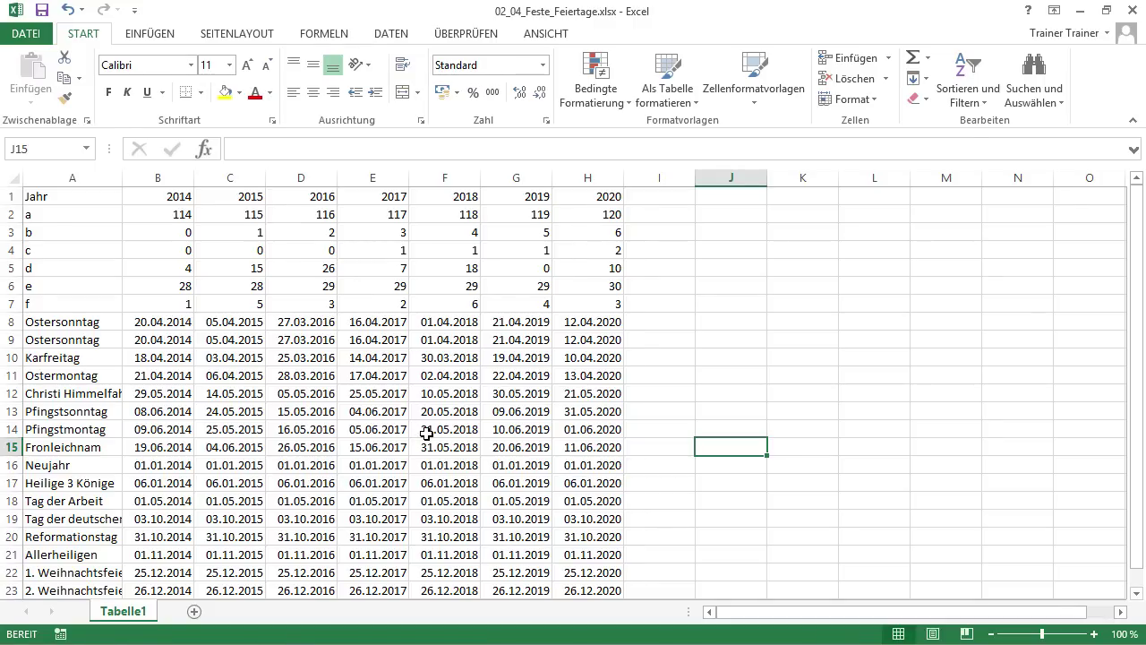
Add a new sheet and enter the date 1-4-2015 in cell C1.
click(195, 611)
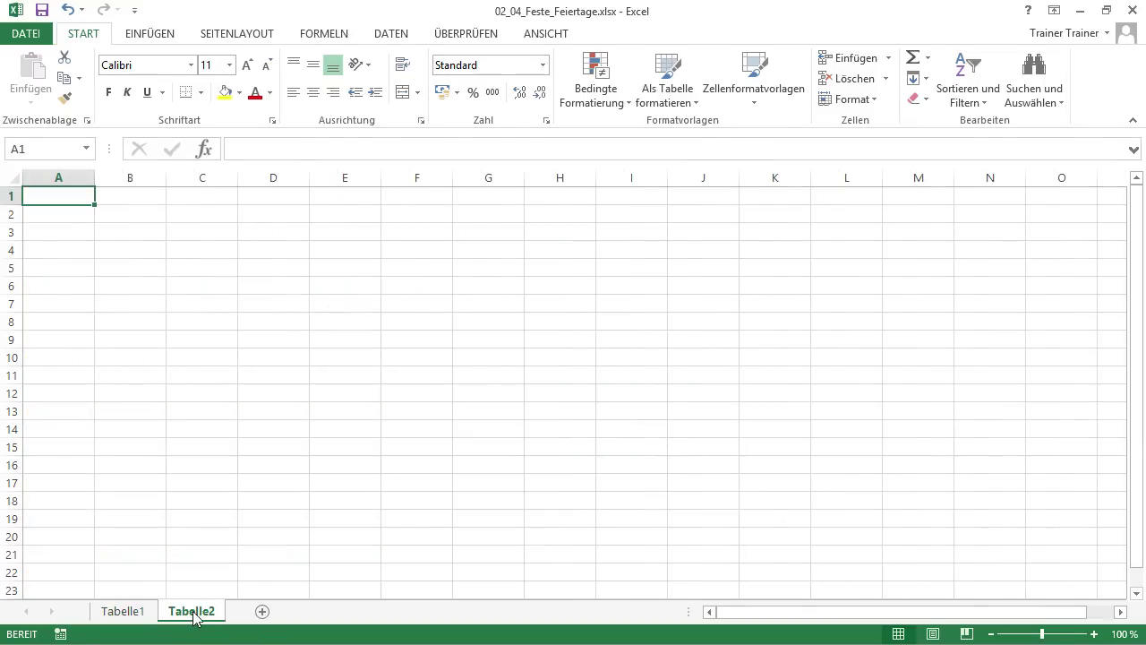
click(200, 196)
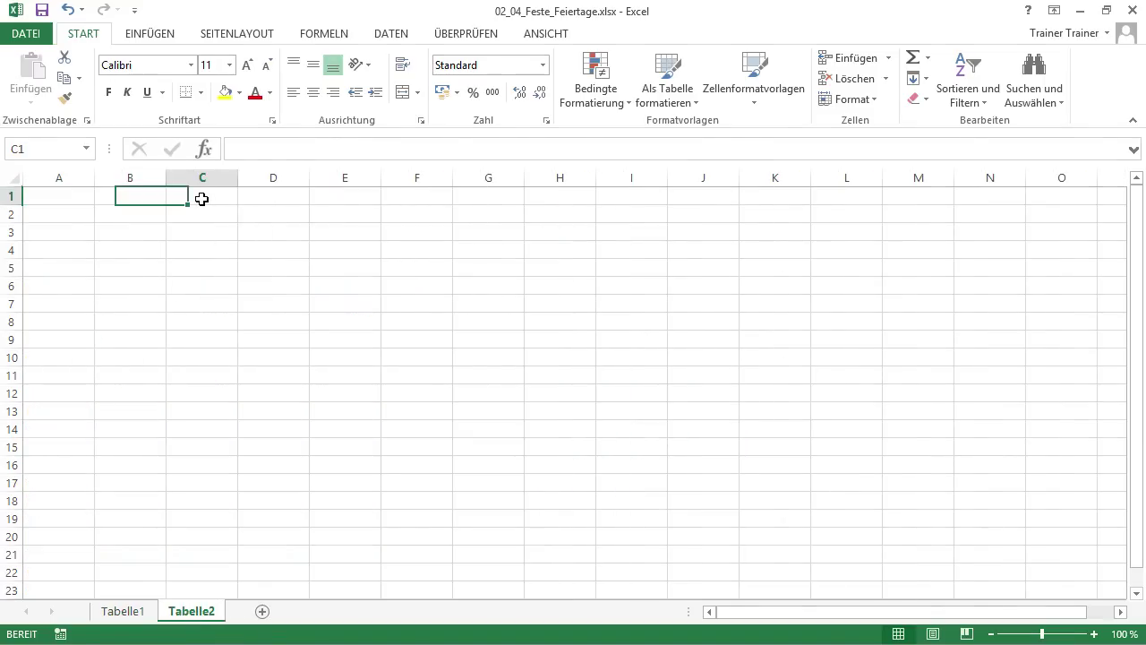
text(1-4-2015)
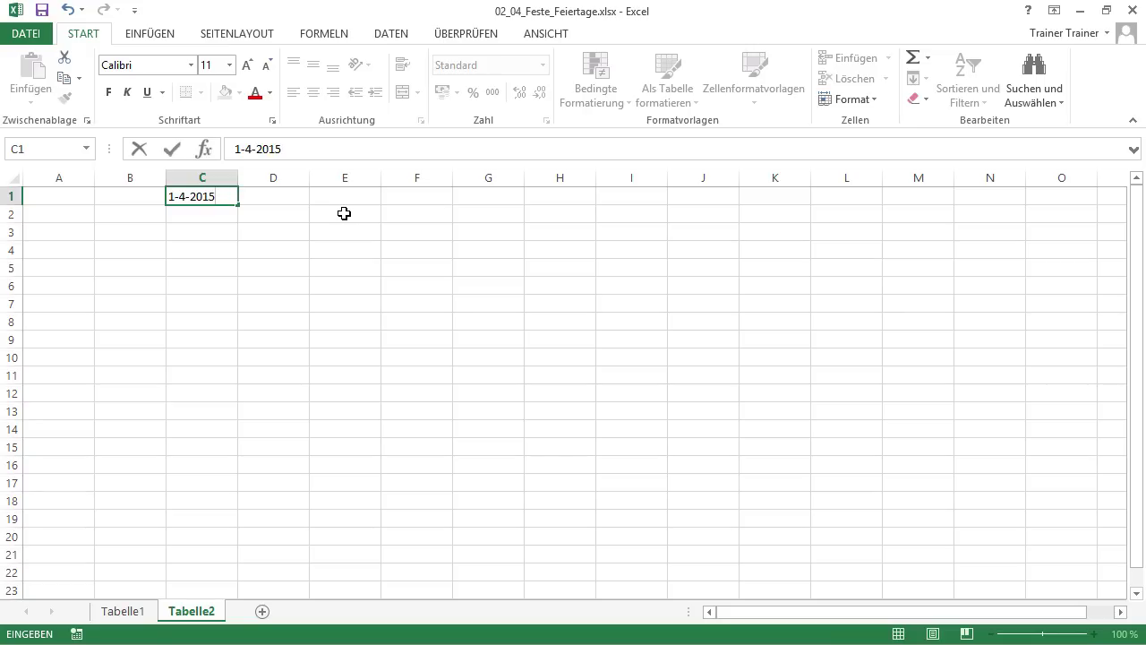
key(Return)
key(Up)
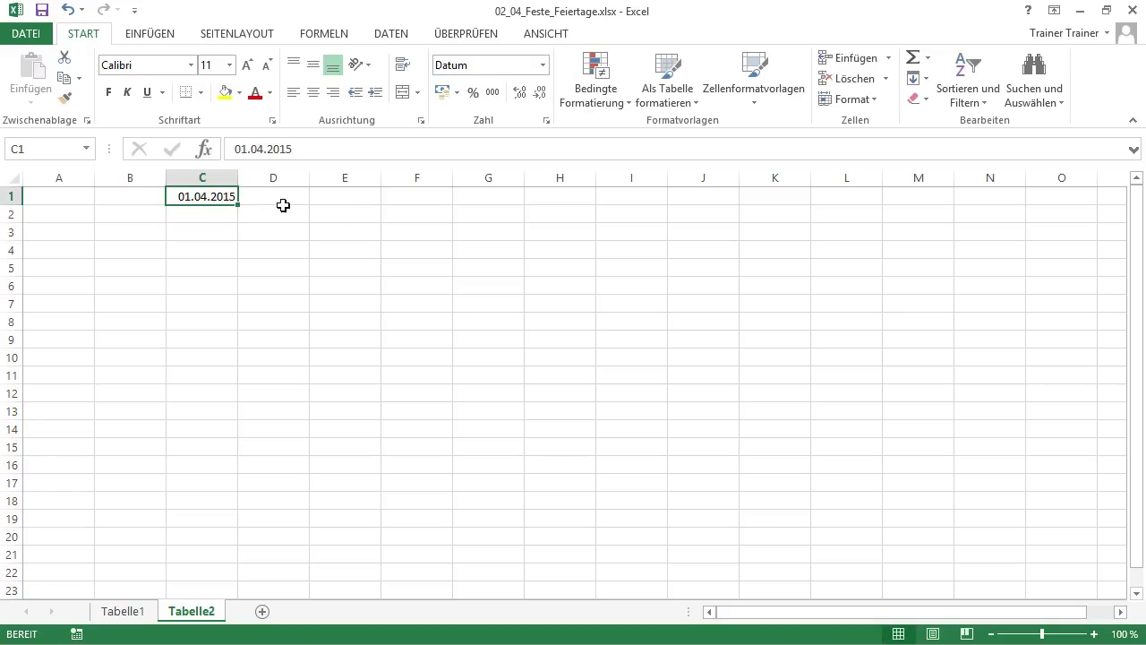
Fill the daily date series down column C to 05.05.2015 in C35.
drag(236, 203, 238, 576)
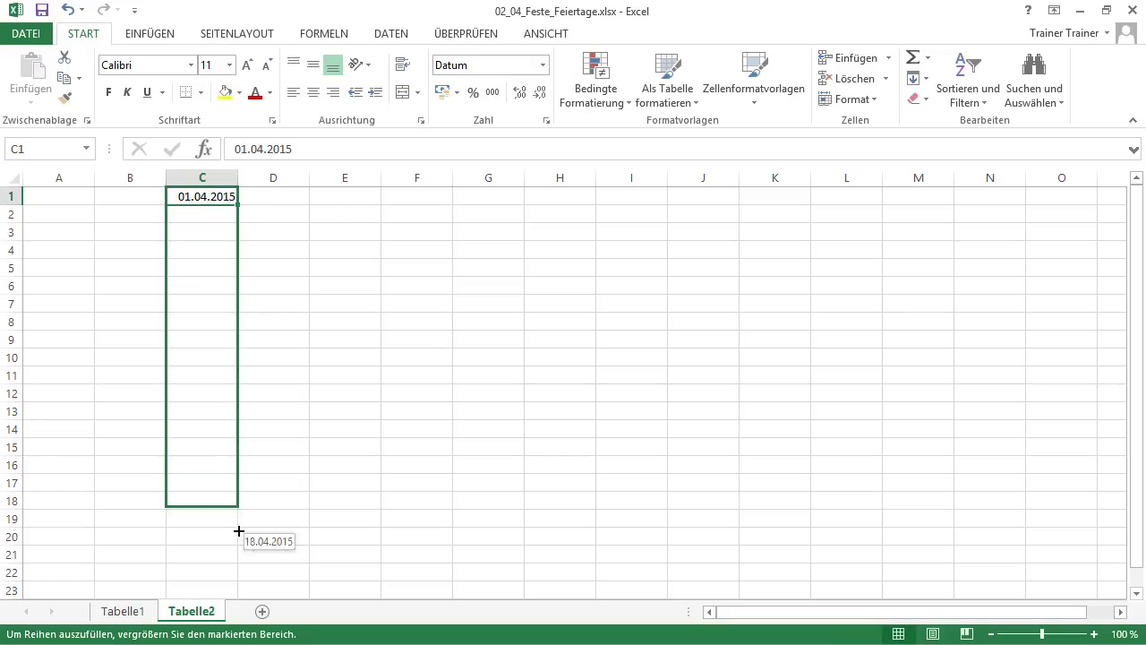
mouse_move(238, 577)
mouse_down()
mouse_move(236, 606)
mouse_move(237, 535)
mouse_up()
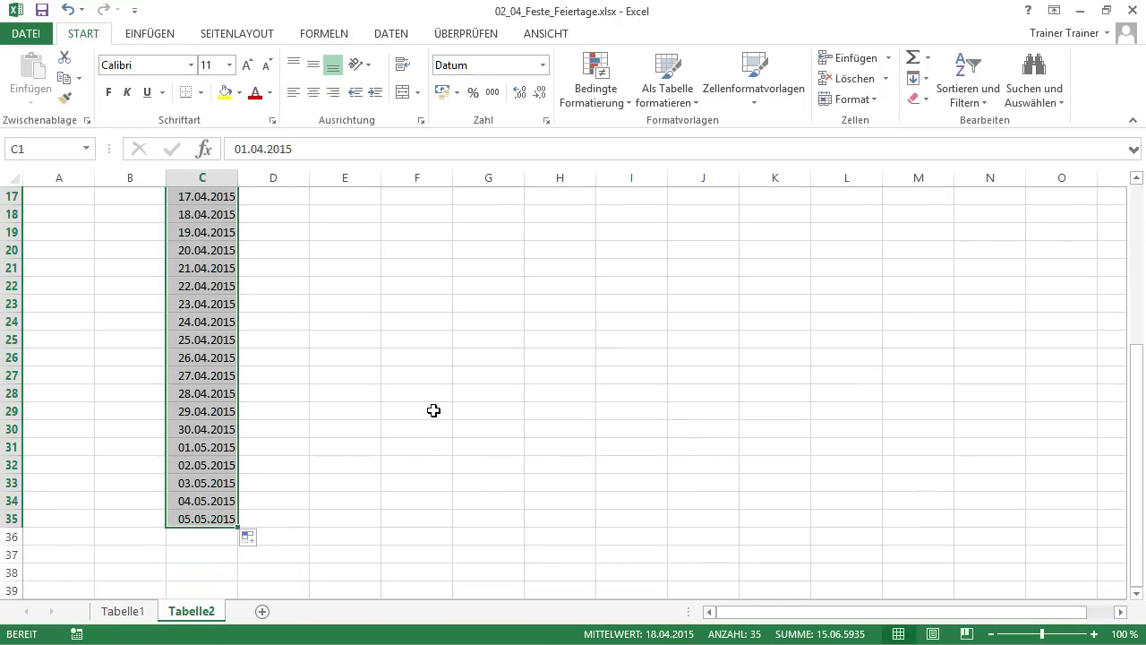
scroll(433, 410, up, 2)
scroll(433, 410, up, 3)
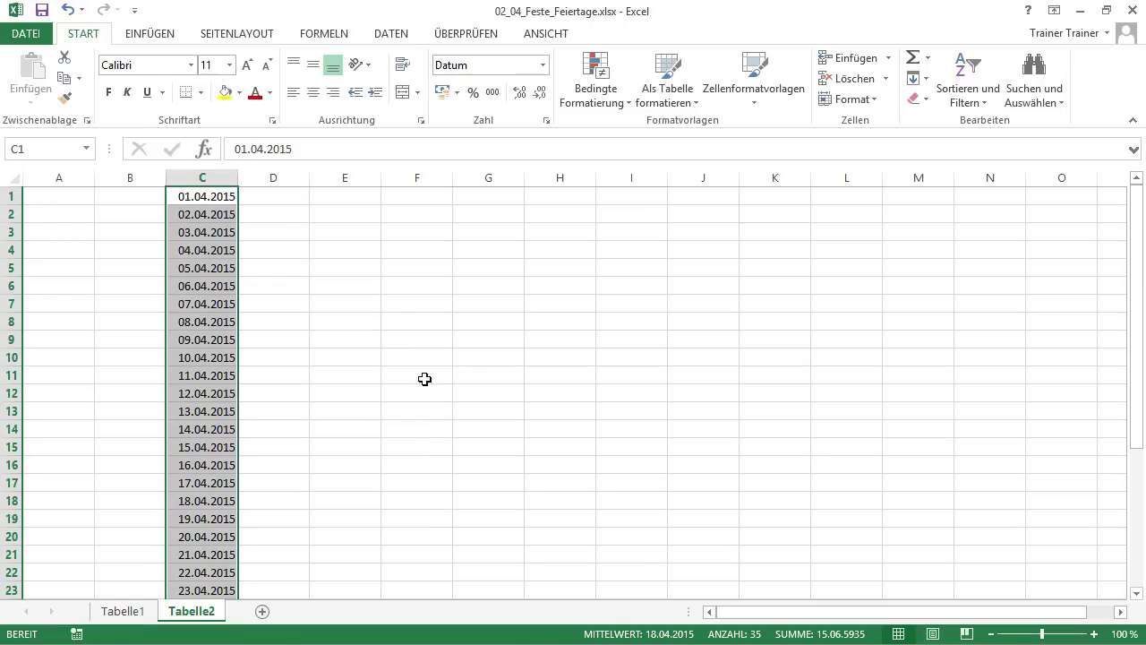
click(212, 198)
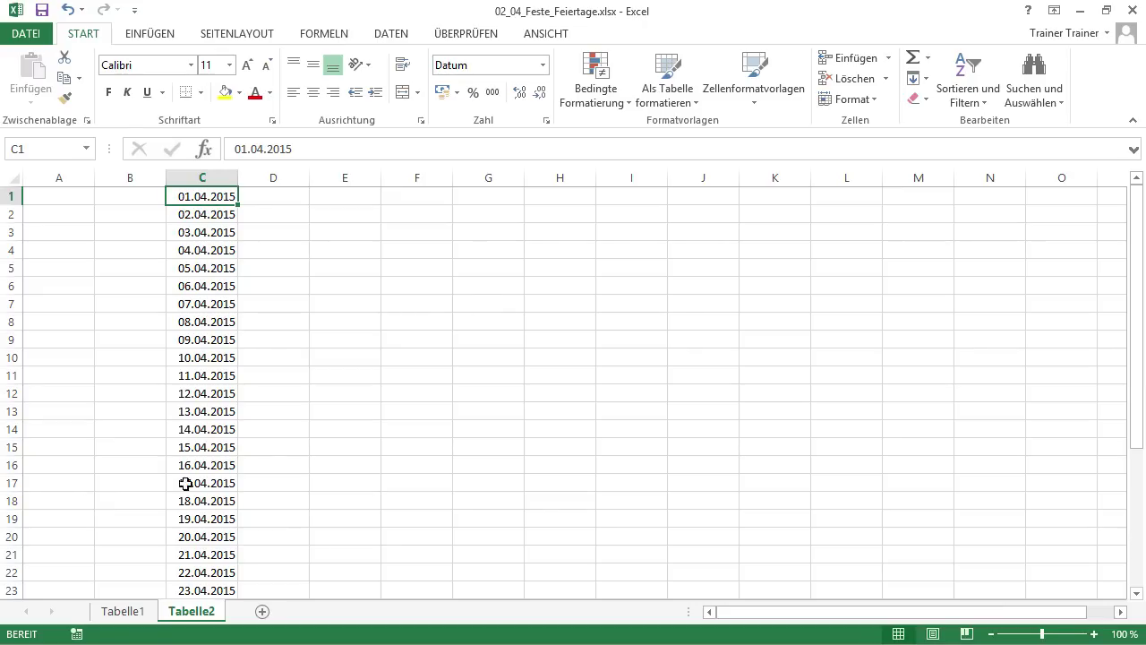
click(136, 612)
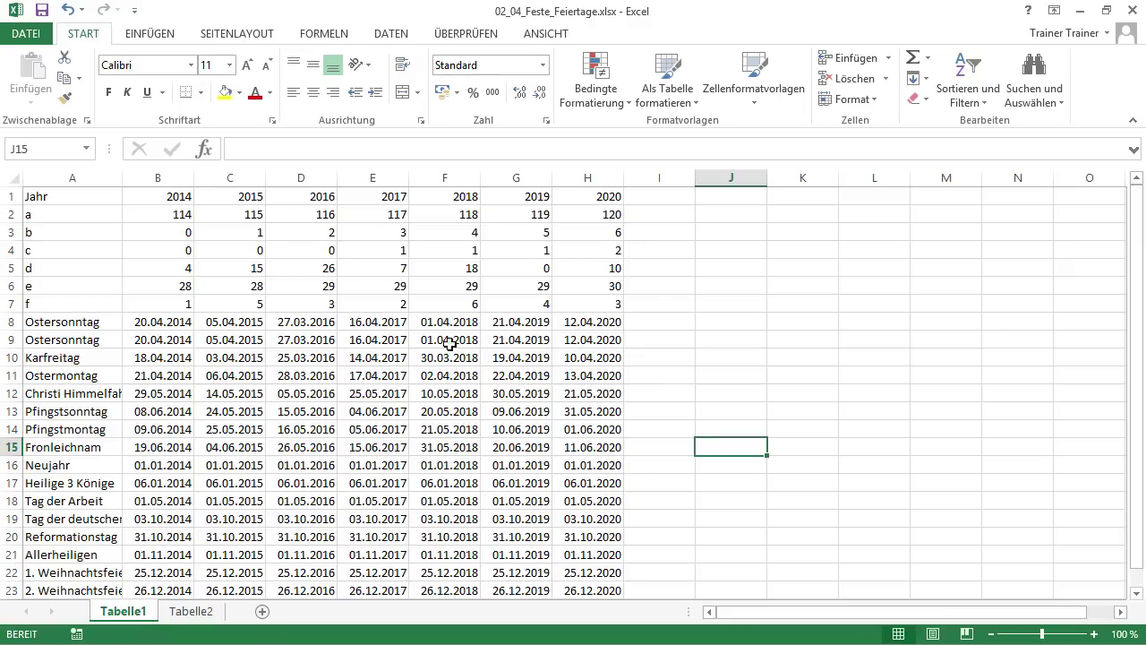
click(206, 613)
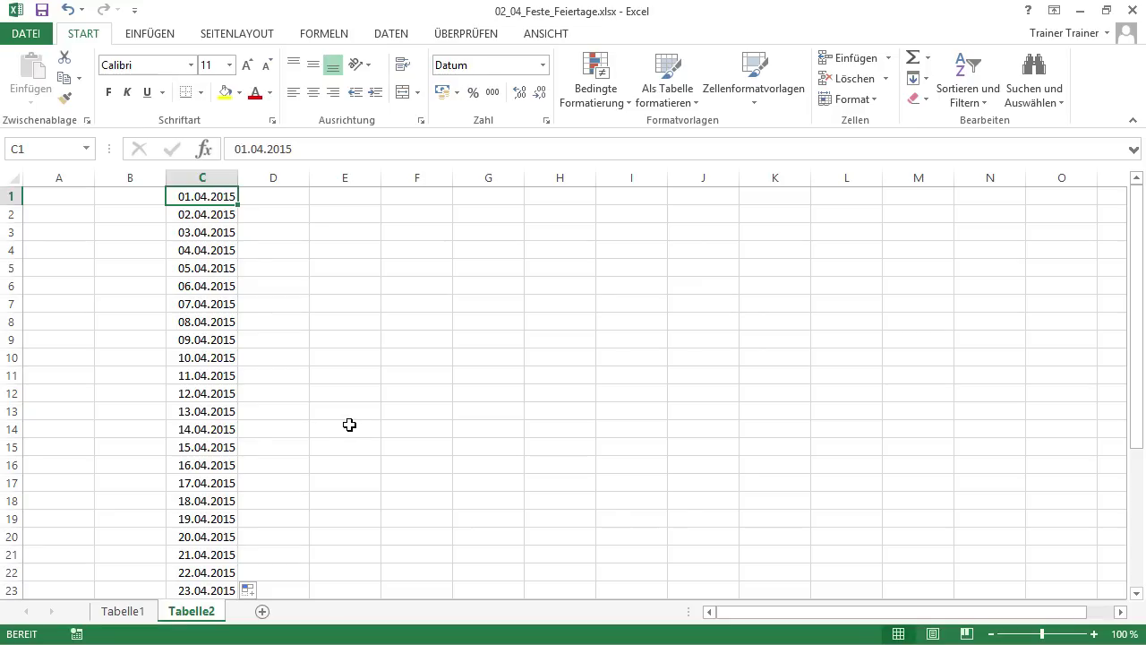
click(138, 612)
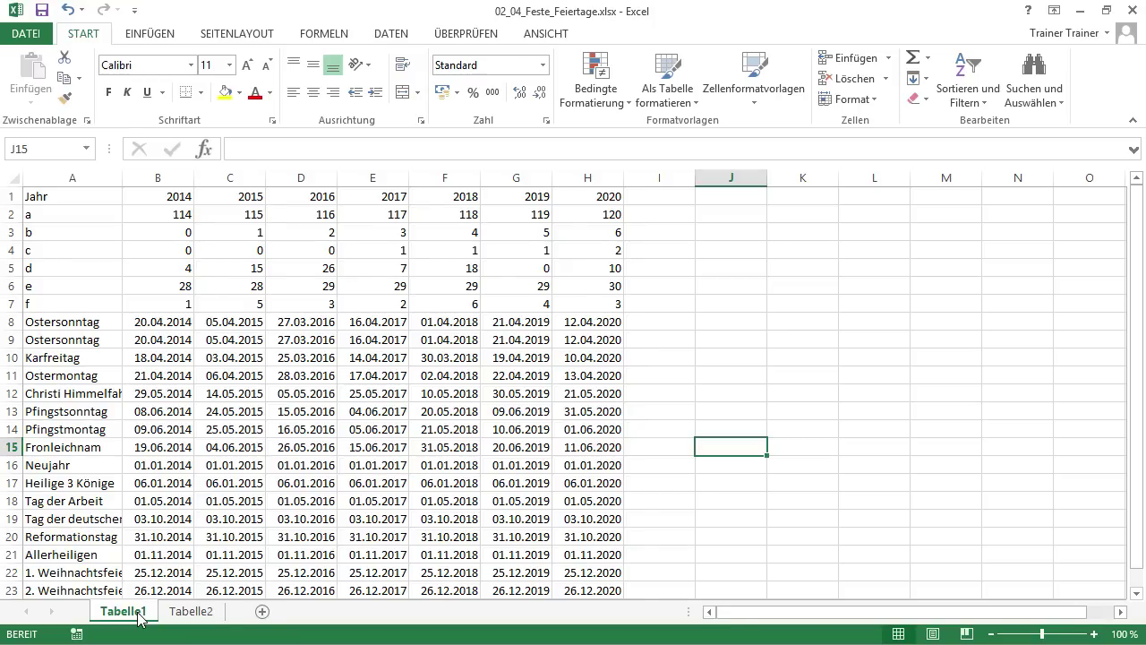
click(207, 616)
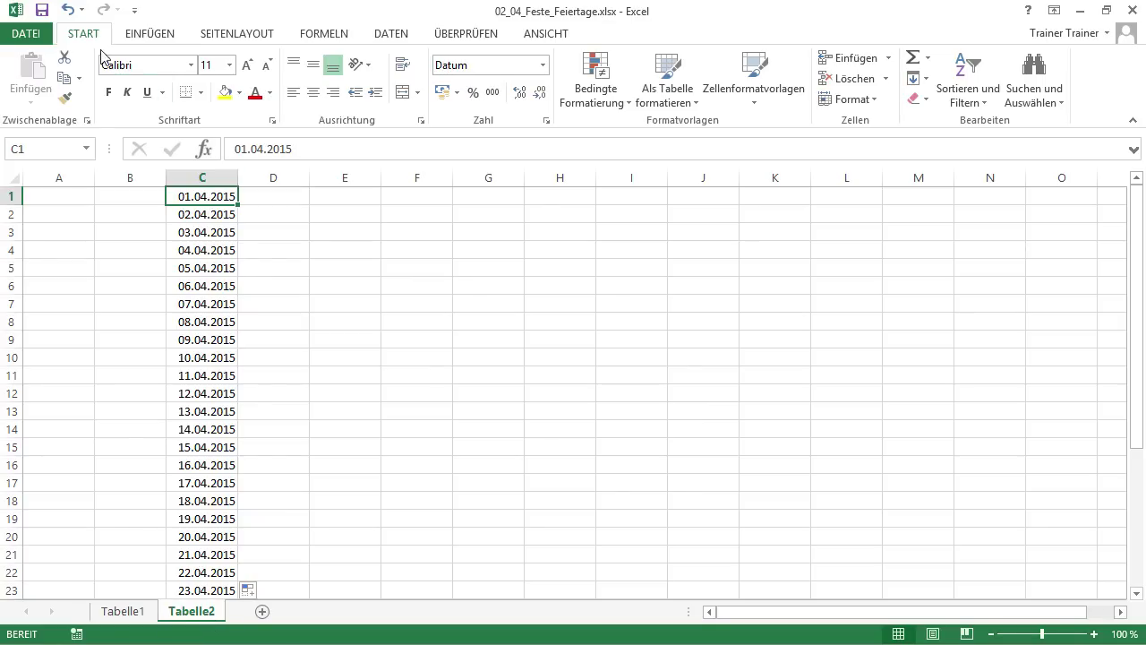
Create a new formula-based conditional formatting rule and enter =zählenwenn as the formula.
click(626, 106)
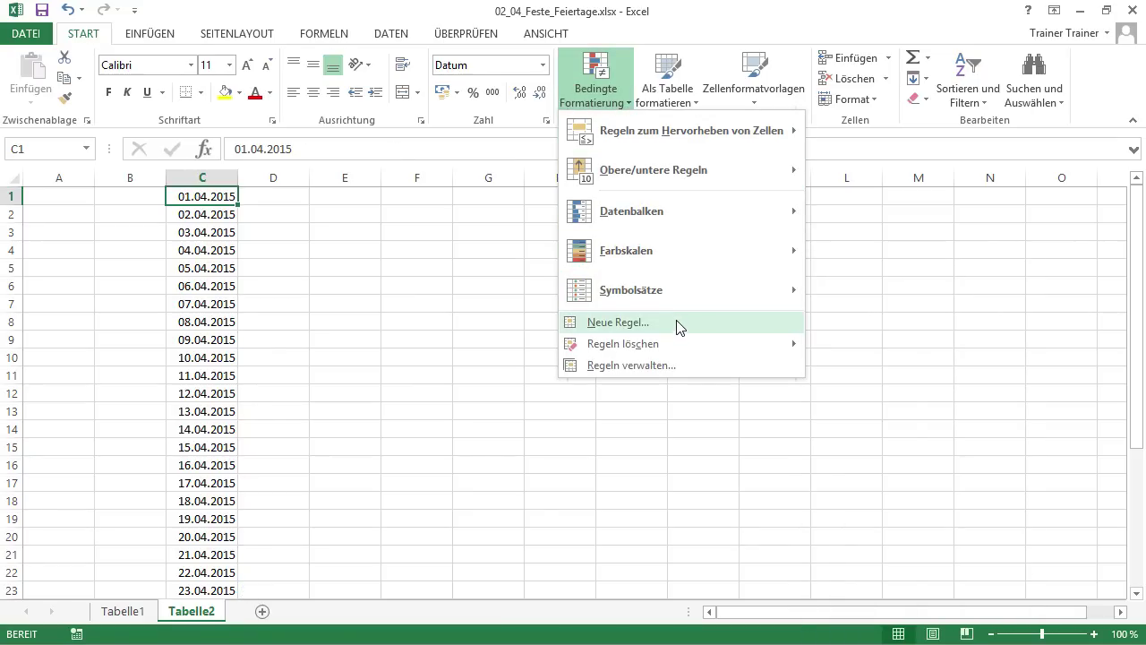
mouse_move(680, 131)
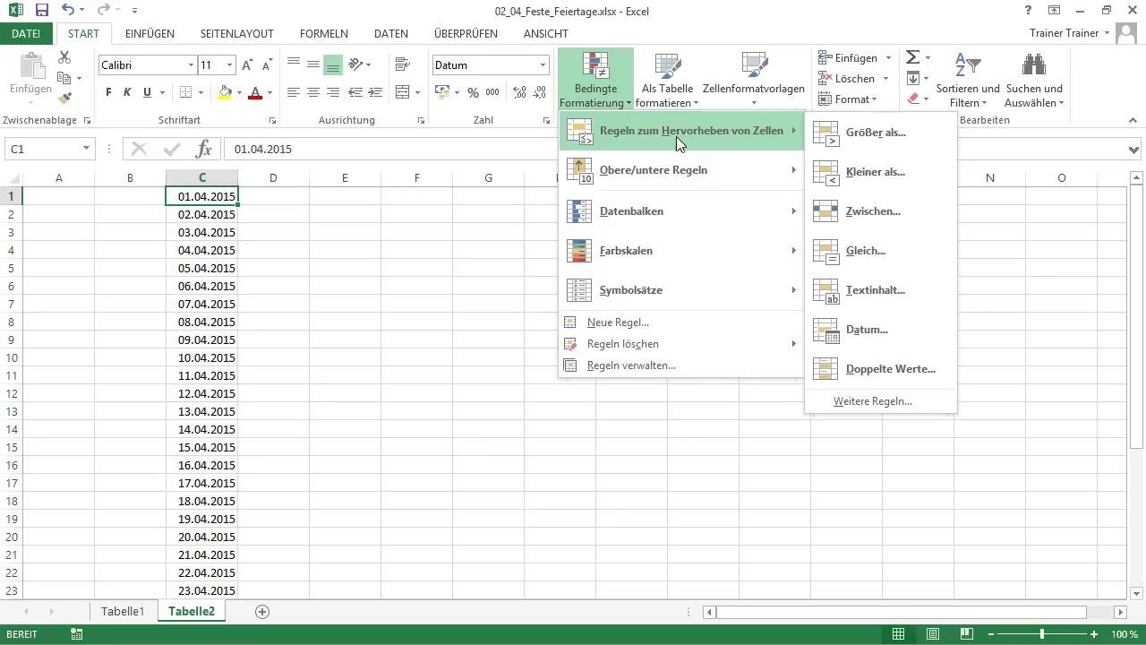
click(676, 336)
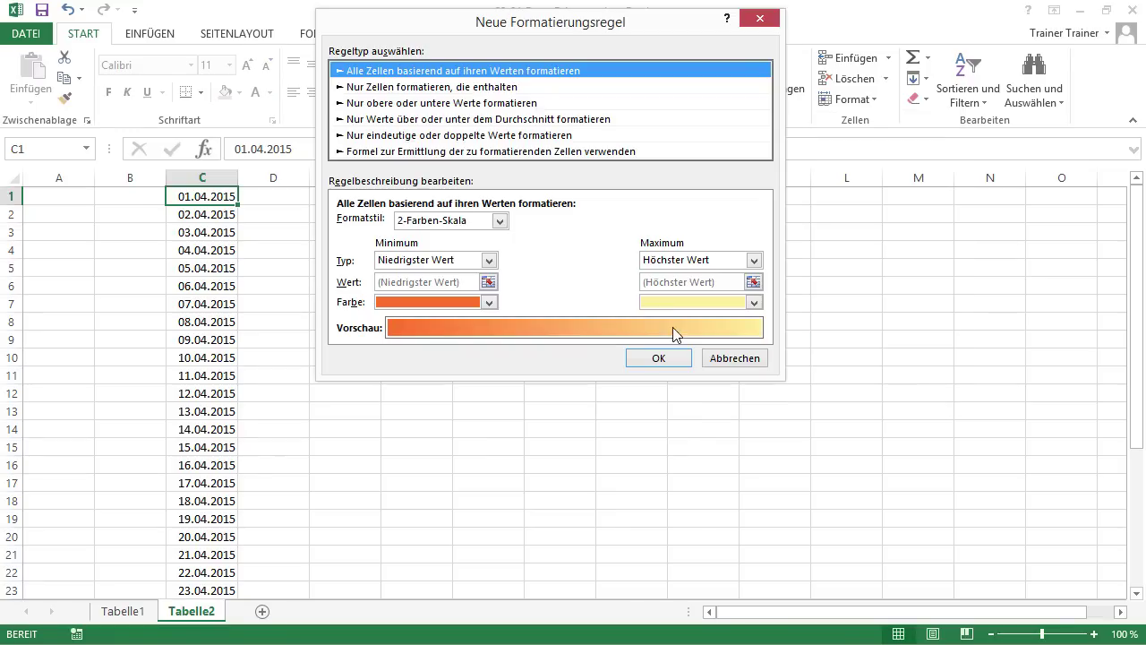
click(618, 152)
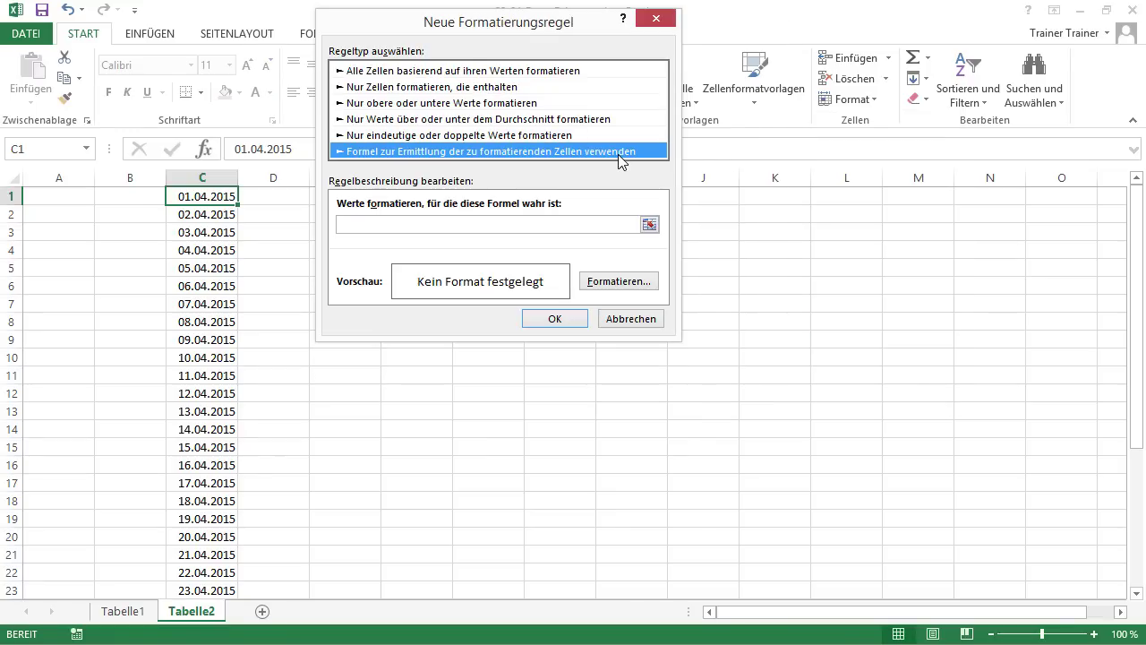
click(558, 223)
text(=)
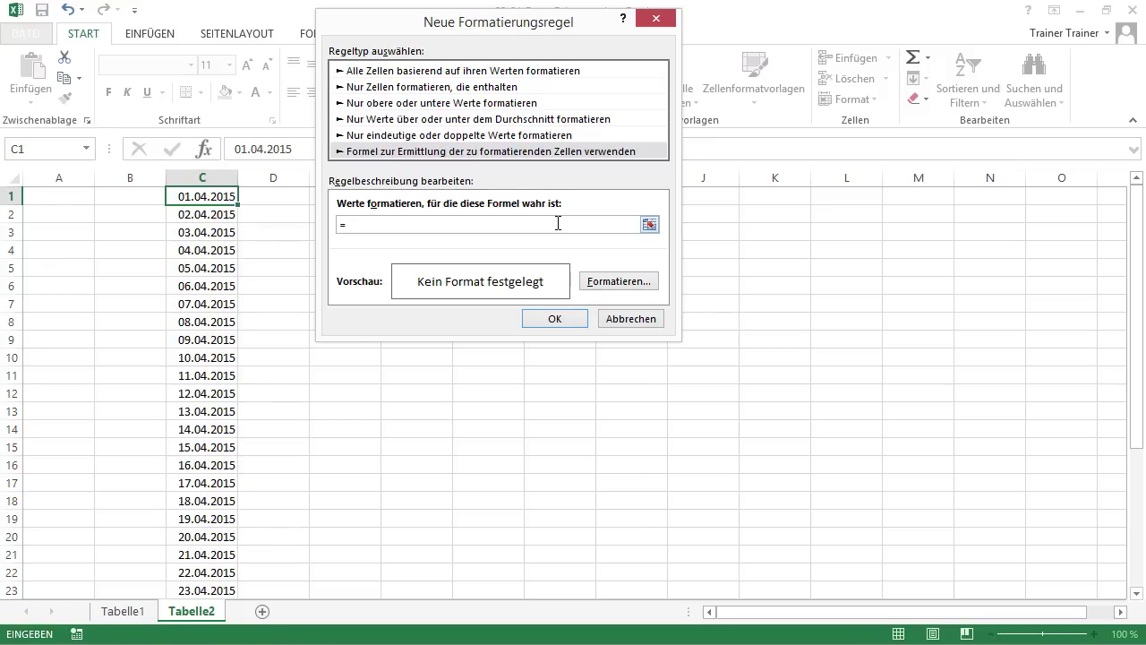
text(zählenwenn)
key(BackSpace)
Add the Tabelle1 holiday range $B$8:$H$23 as the first COUNTIF argument.
text(()
click(124, 610)
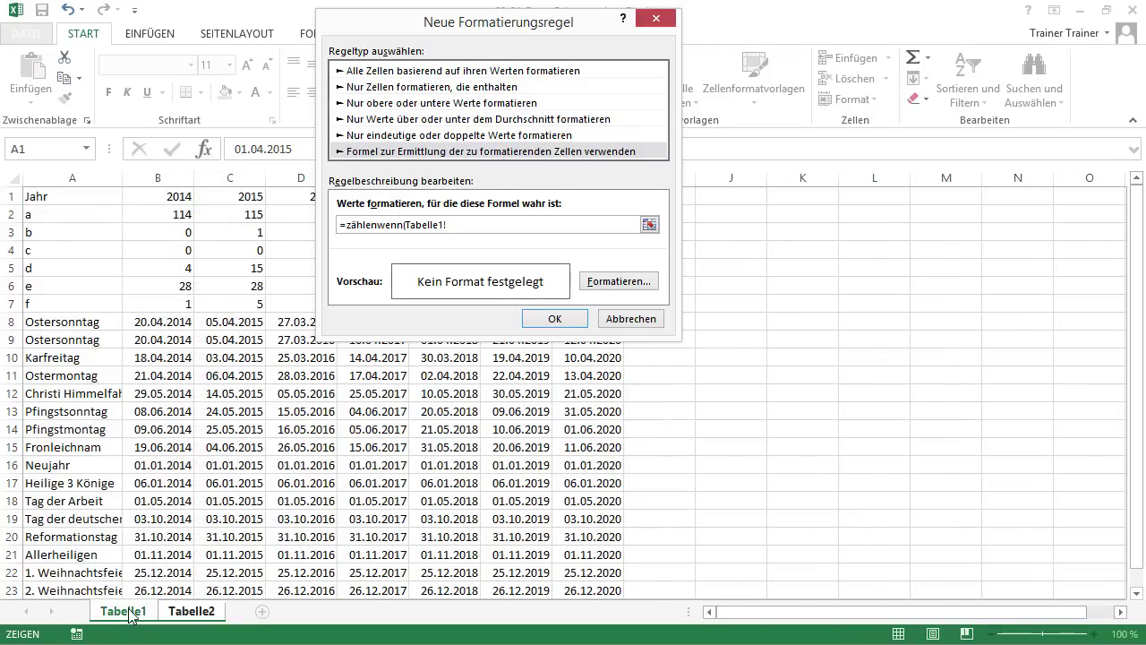
click(148, 322)
drag(148, 322, 276, 322)
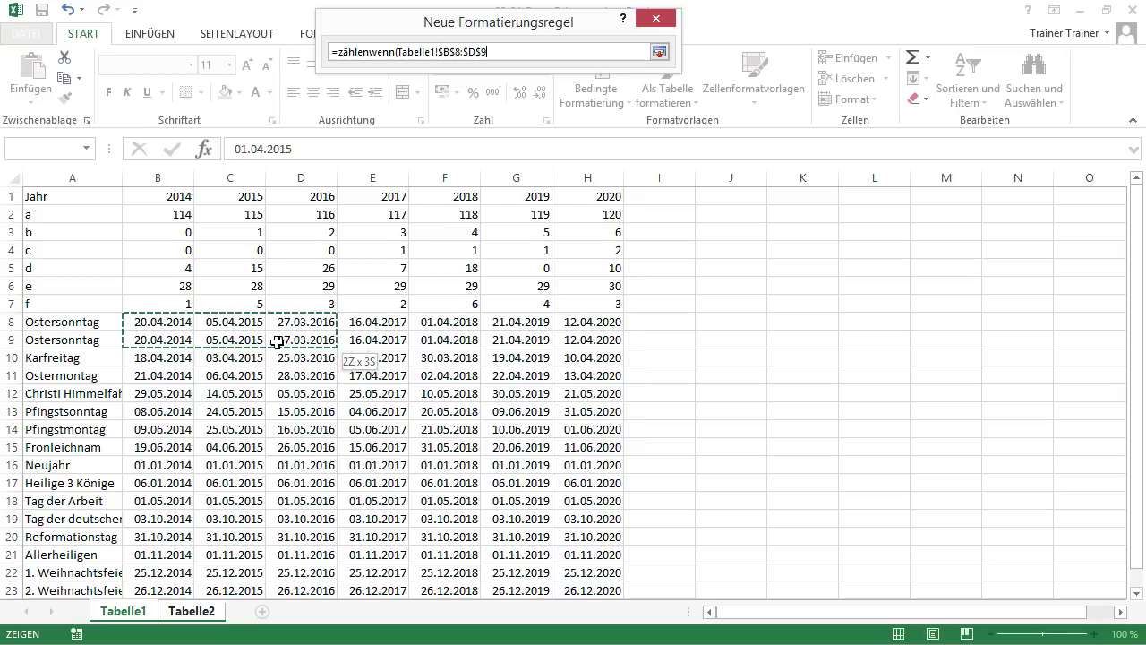
drag(279, 322, 587, 379)
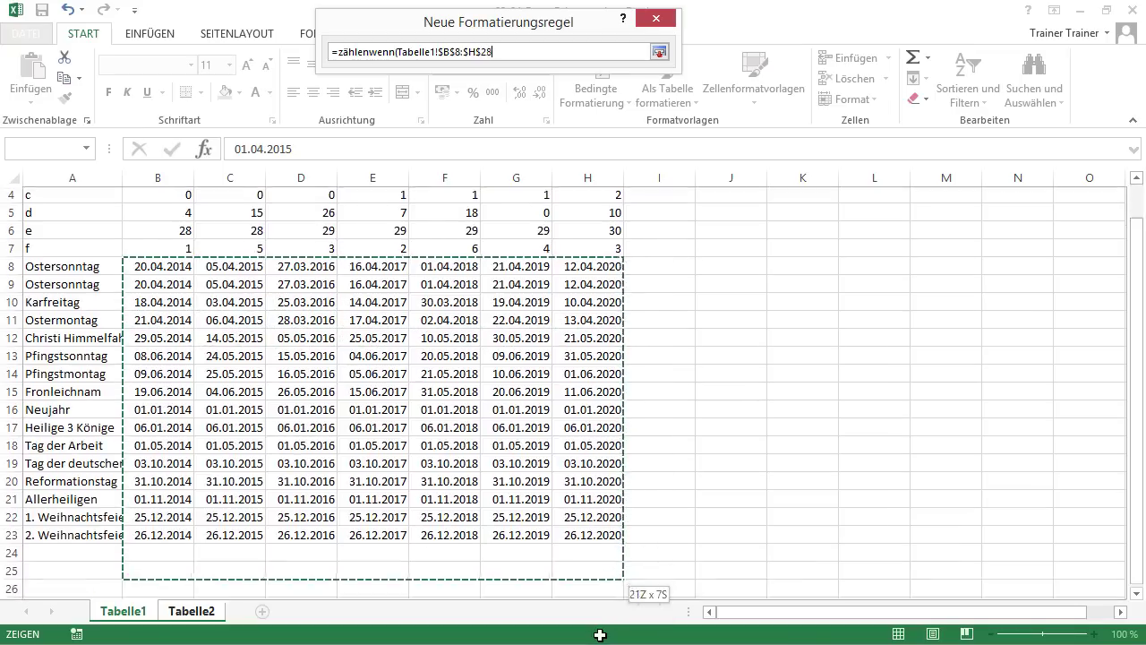
drag(586, 379, 586, 357)
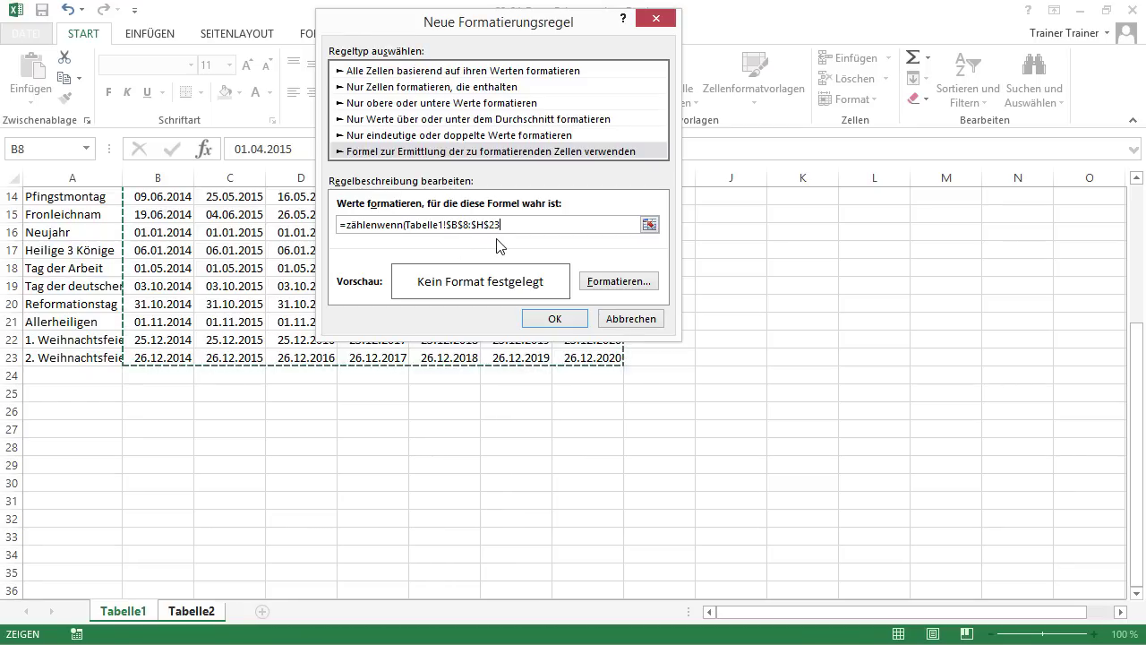
Add relative Tabelle2!C1 as the criterion and close the formula with >0.
text(;)
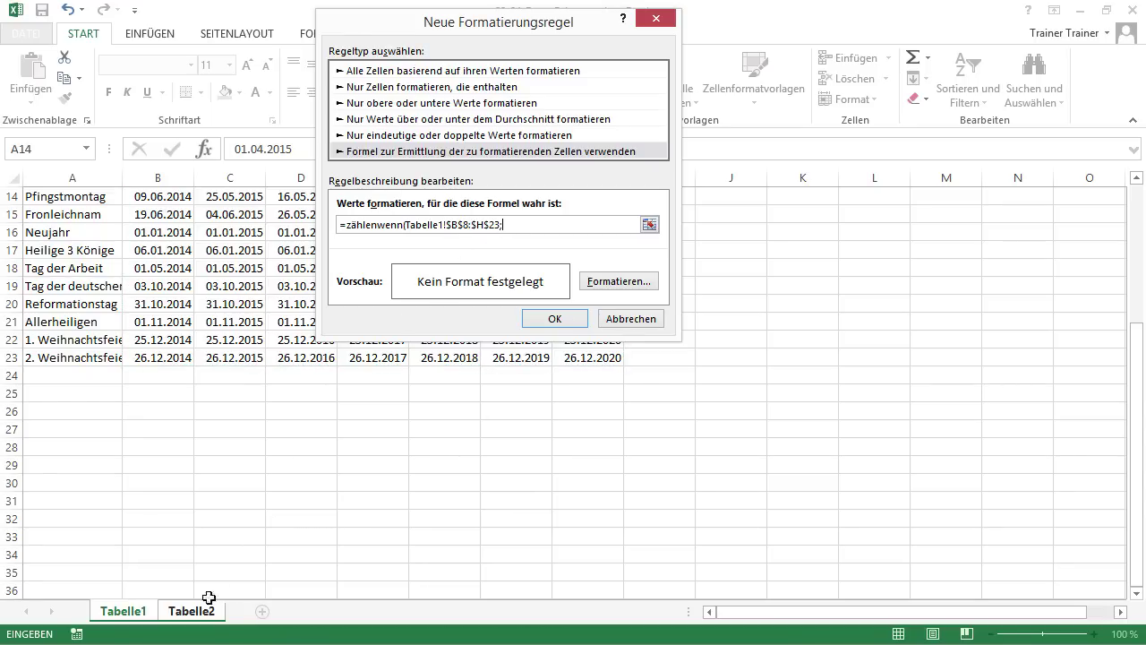
click(208, 611)
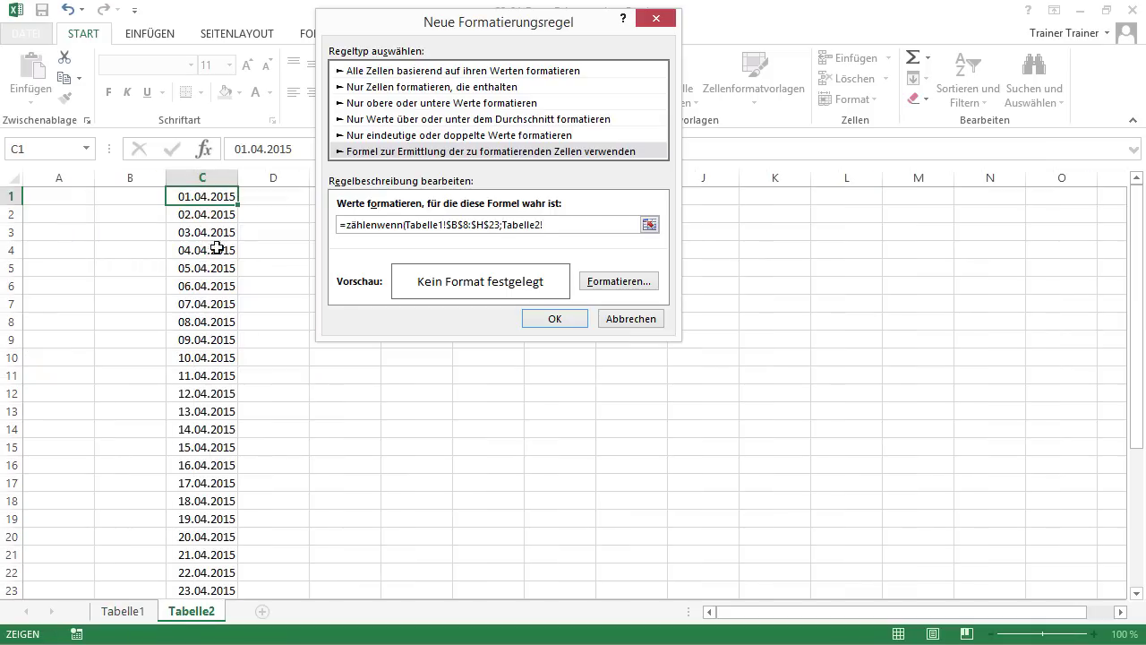
click(206, 198)
key(F4)
key(F4)
key(F4)
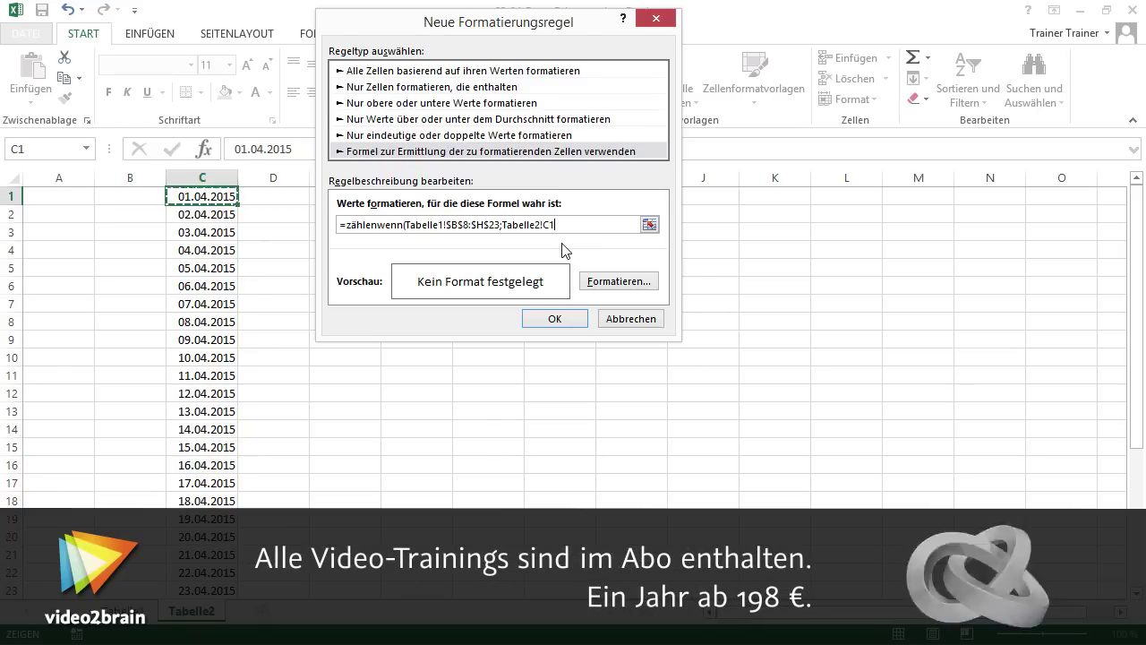
text()>0)
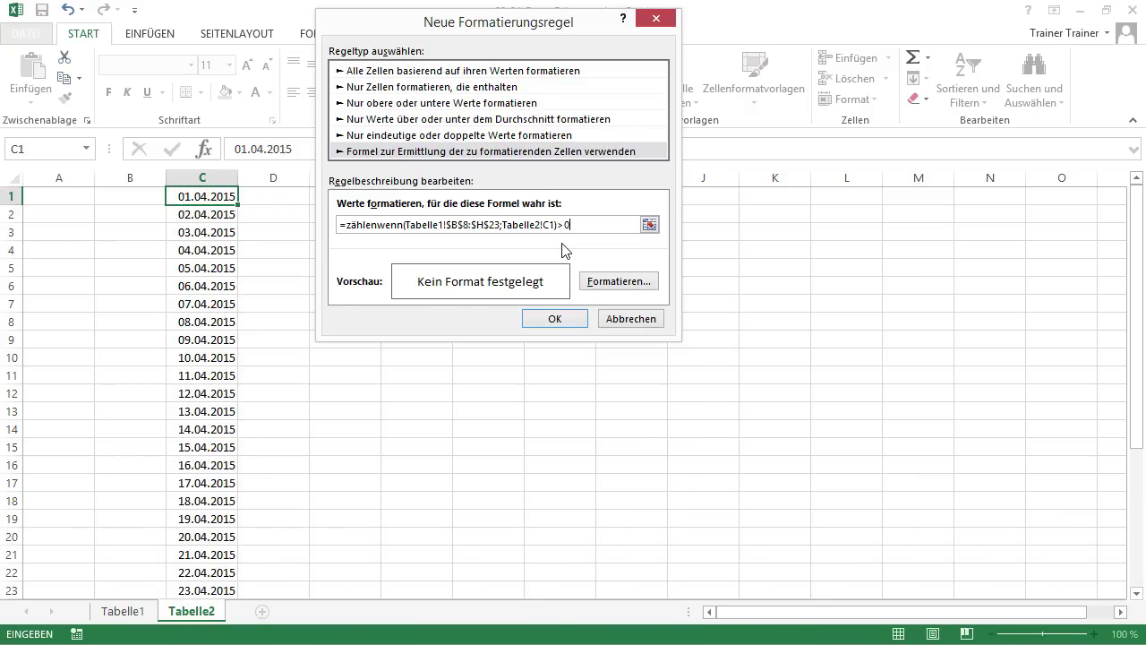
Set a grey background fill as the rule's format and create the rule.
click(627, 281)
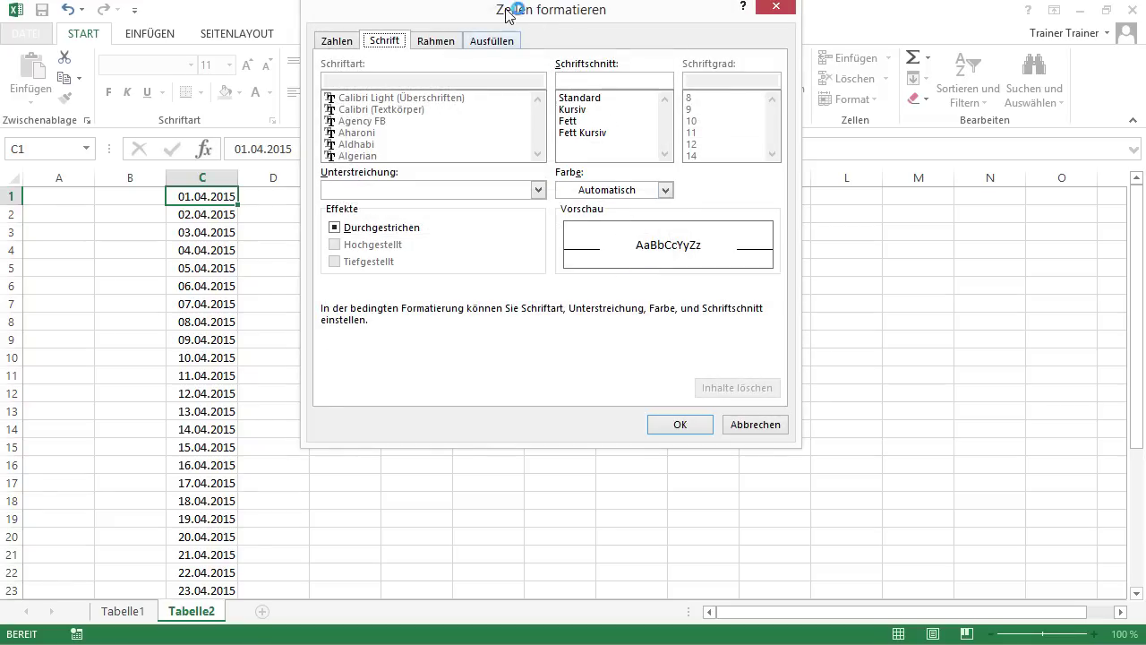
click(498, 40)
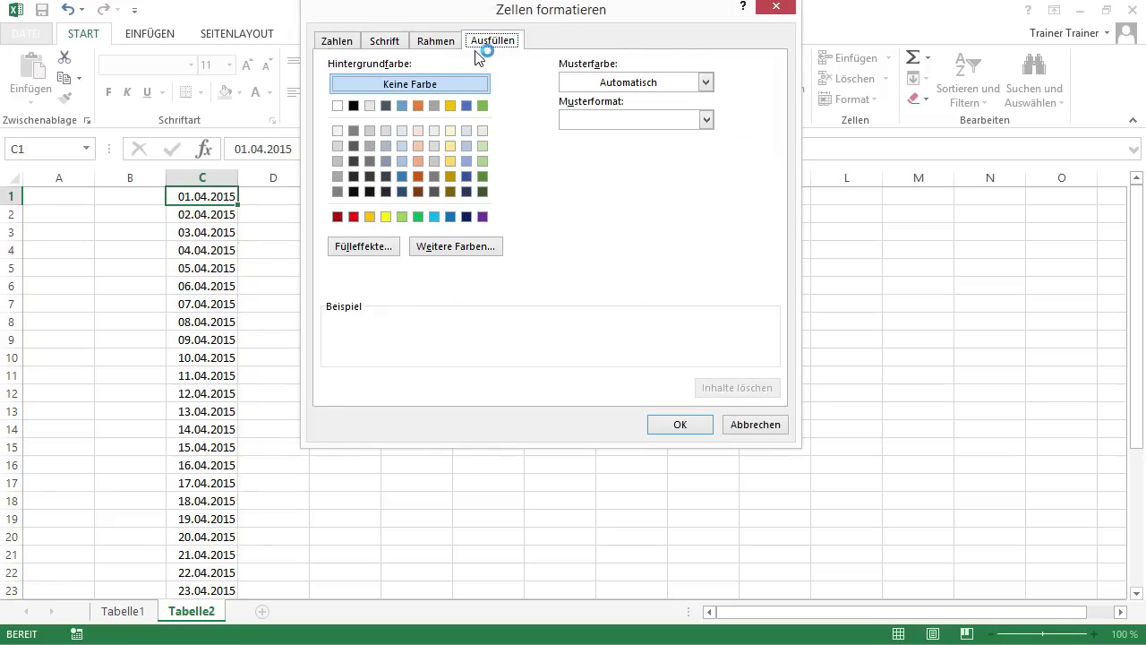
click(336, 177)
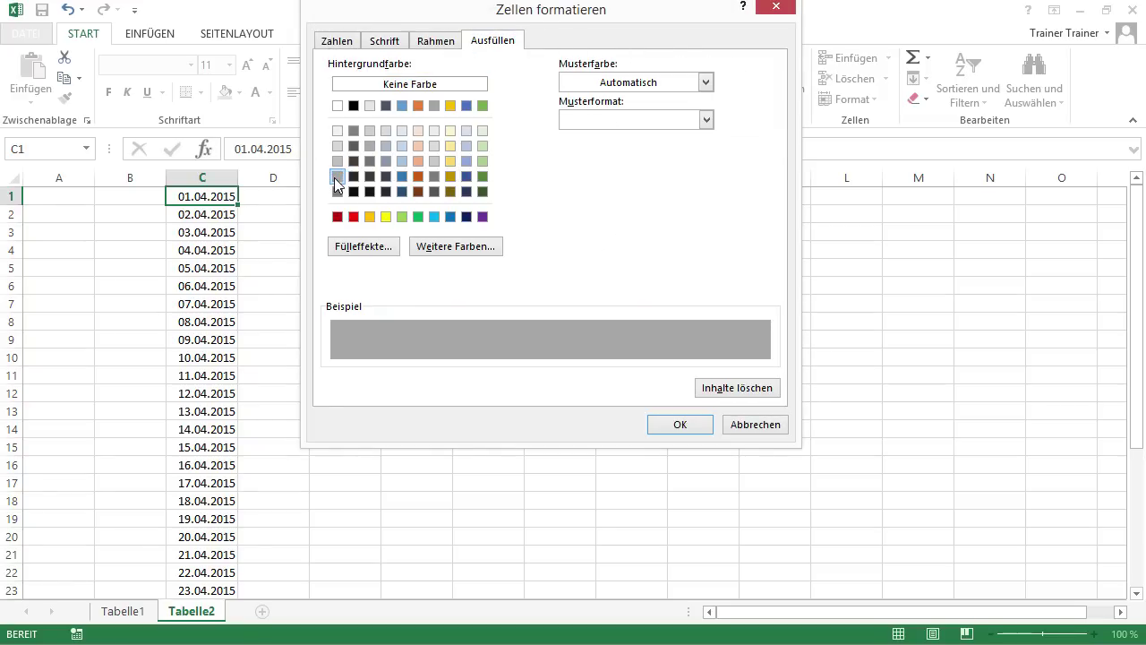
click(678, 425)
click(573, 318)
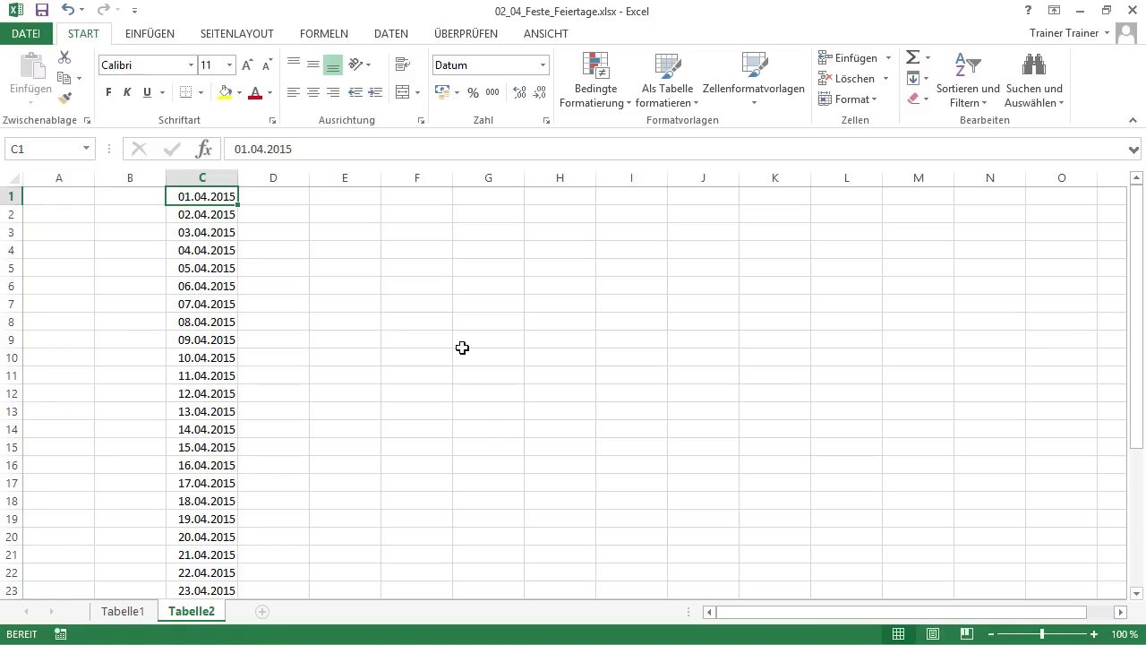
Open the conditional formatting rules manager showing all rules on this worksheet.
click(633, 107)
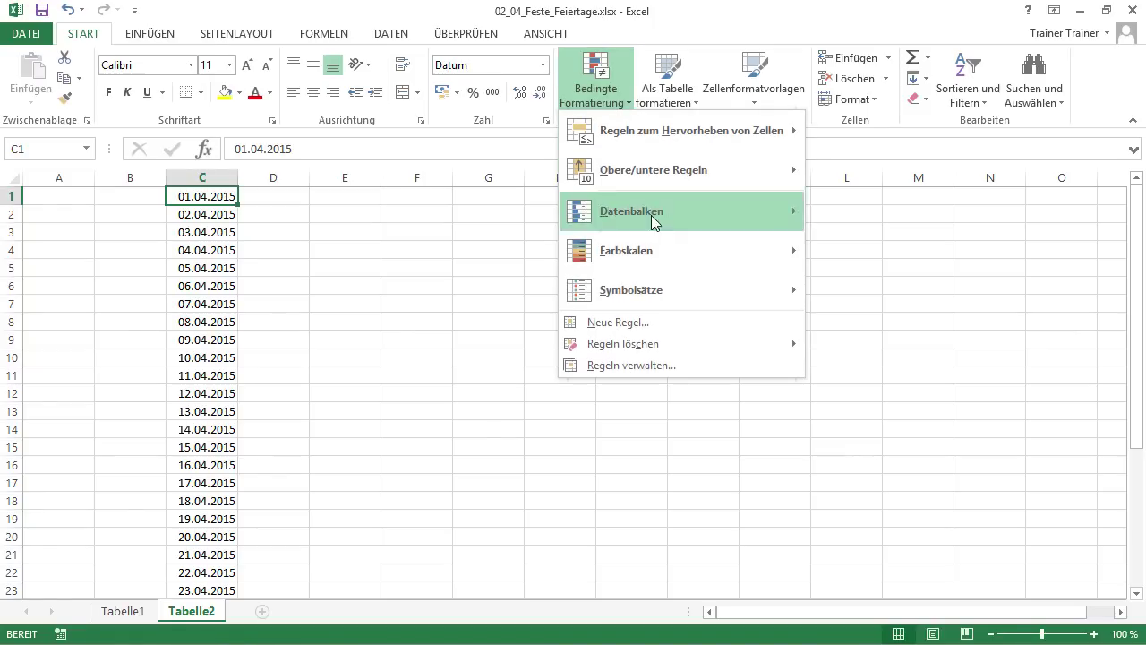
click(674, 370)
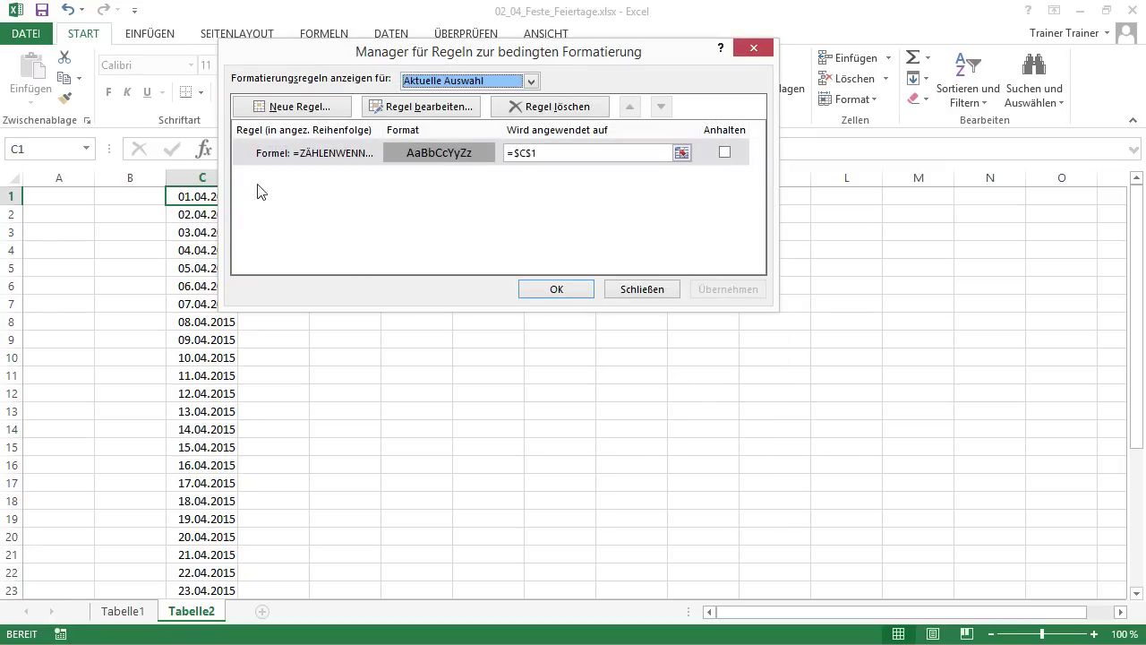
click(531, 81)
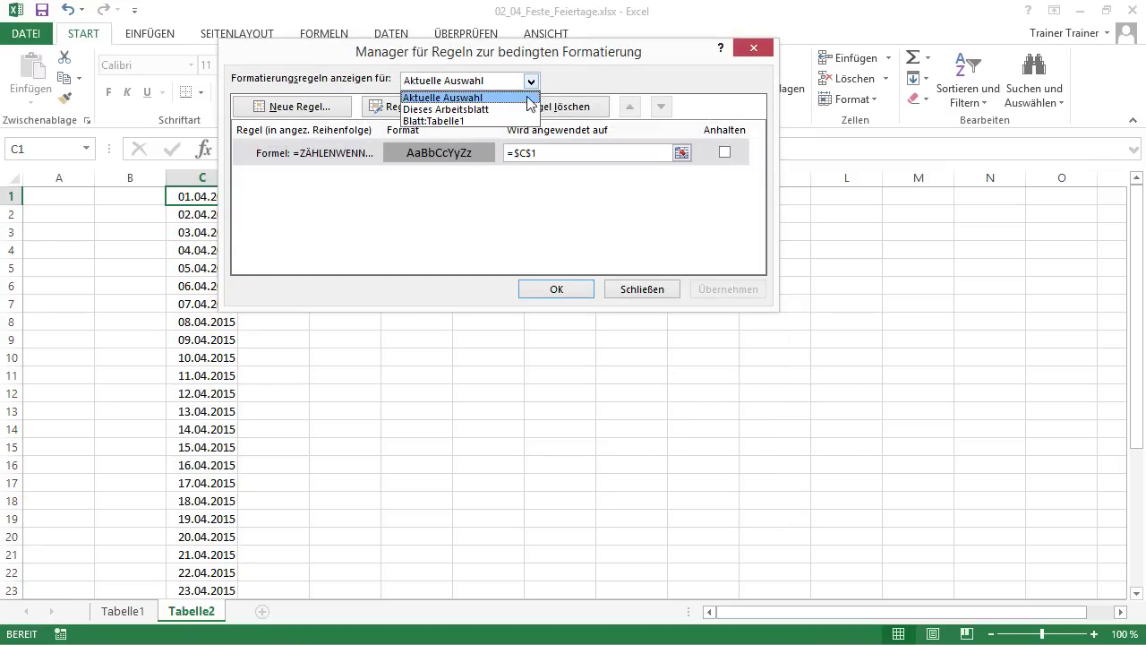
click(525, 112)
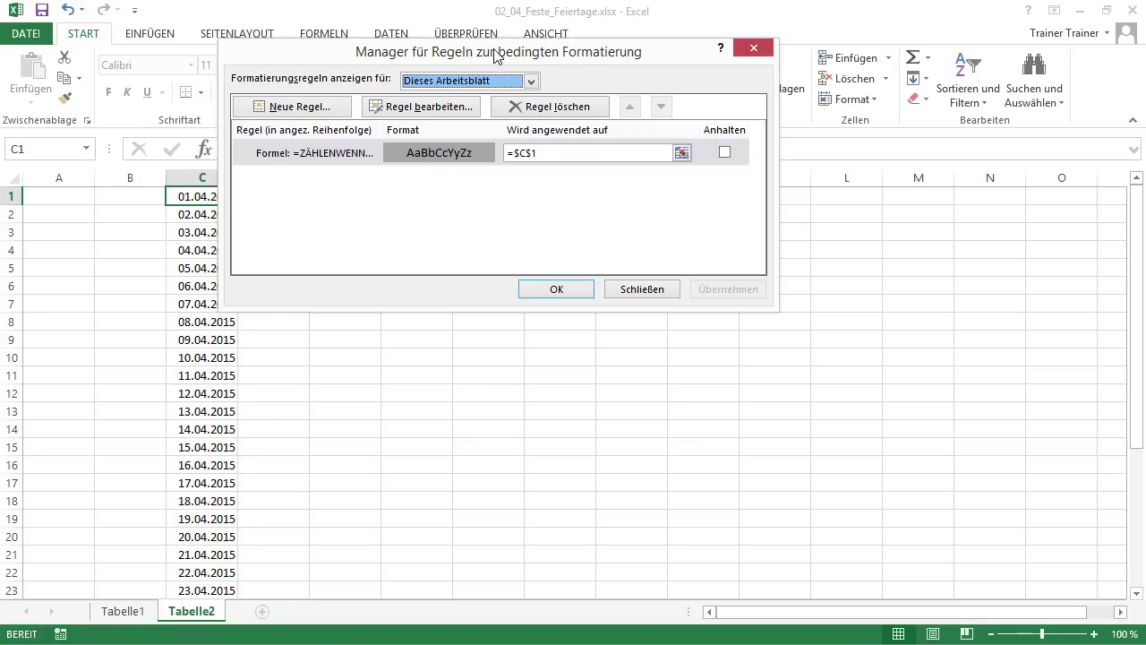
drag(494, 56, 587, 152)
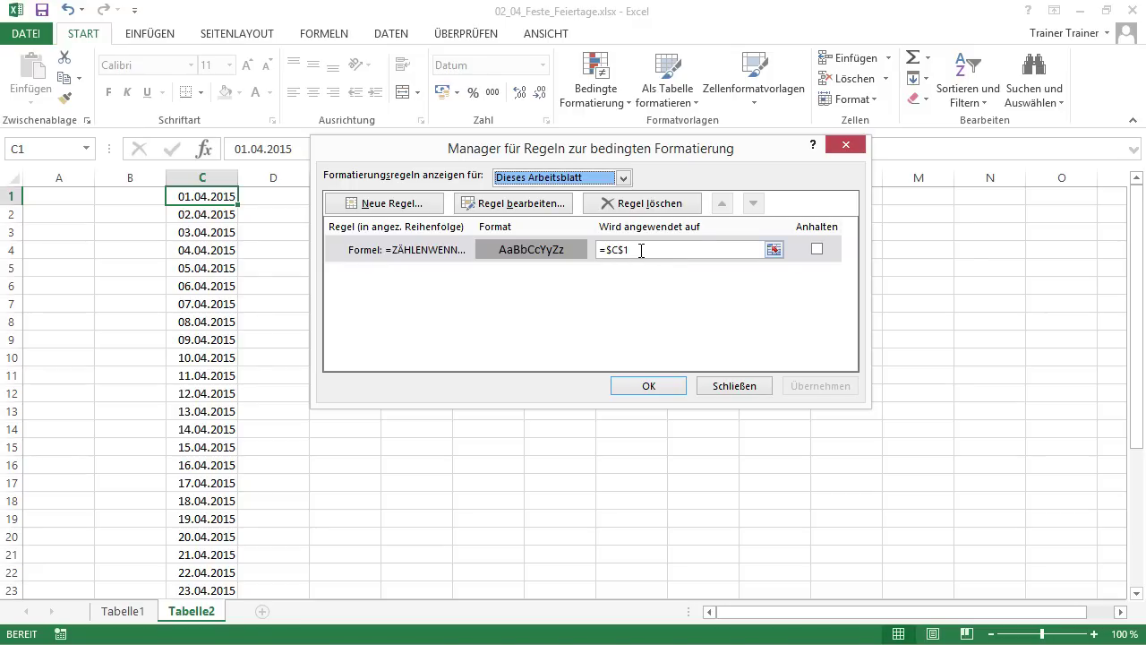
Change the holiday rule's applied range to $C$1:$C$35 and apply it.
click(641, 251)
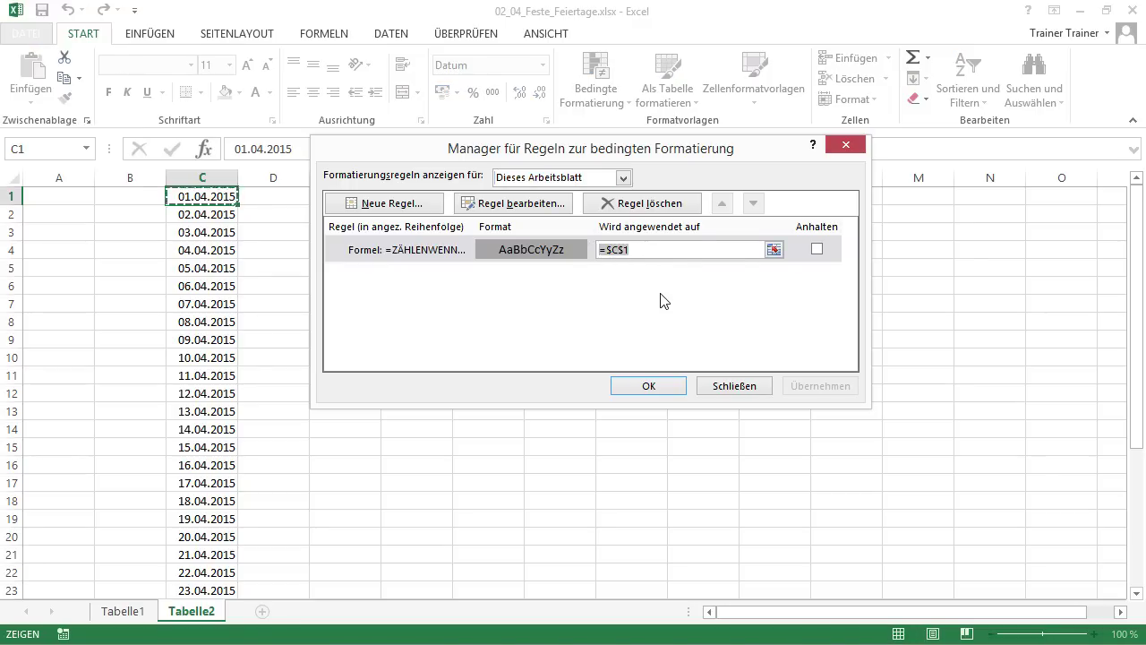
key(Delete)
mouse_move(199, 197)
mouse_down()
mouse_move(227, 642)
mouse_move(227, 550)
mouse_up()
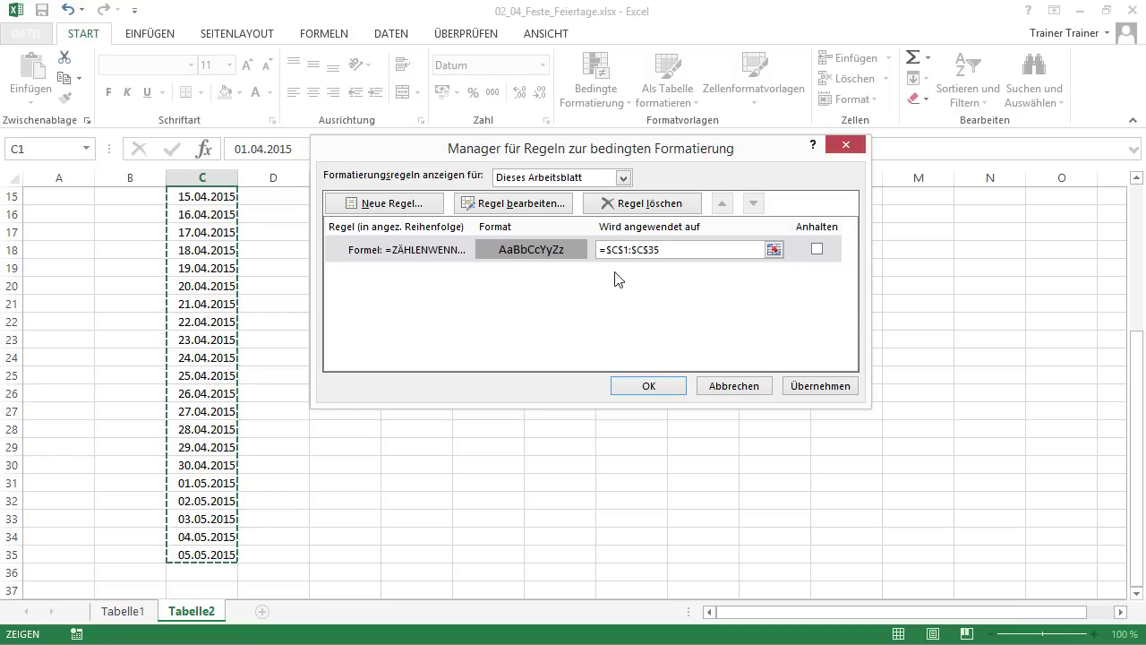
click(664, 385)
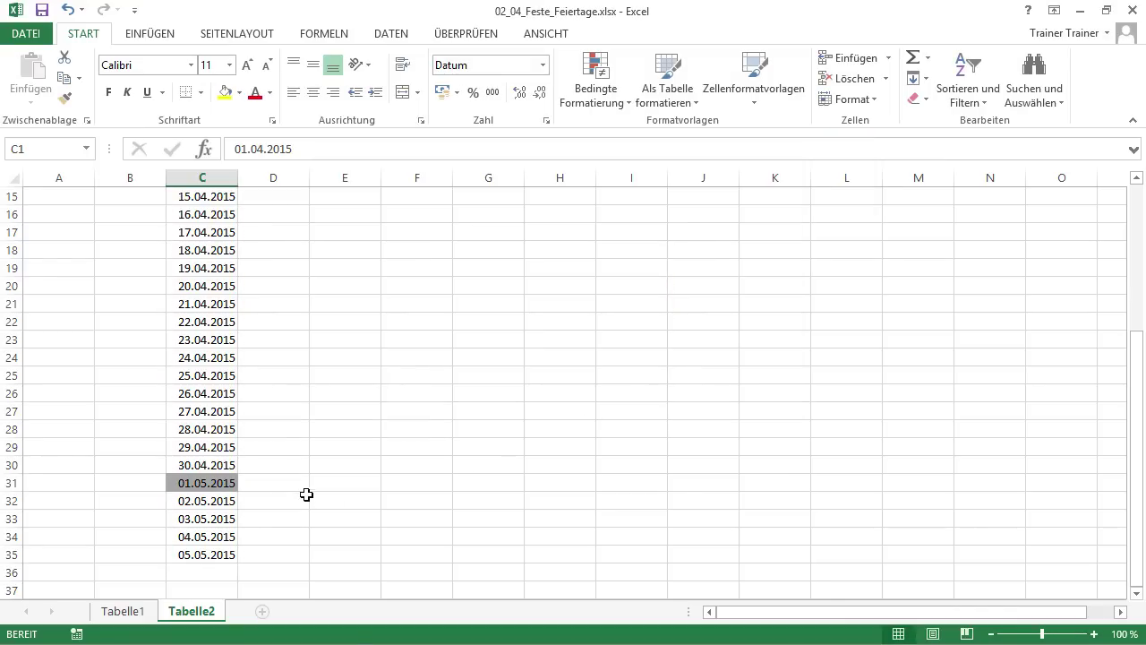
scroll(345, 494, up, 4)
scroll(331, 430, up, 1)
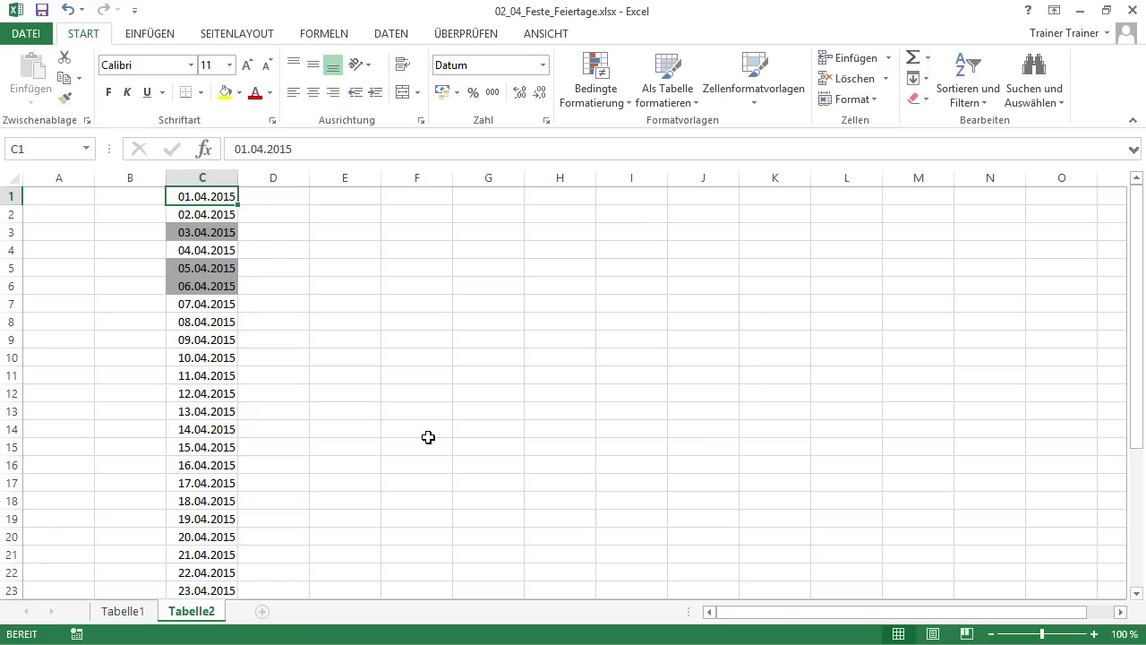
click(135, 616)
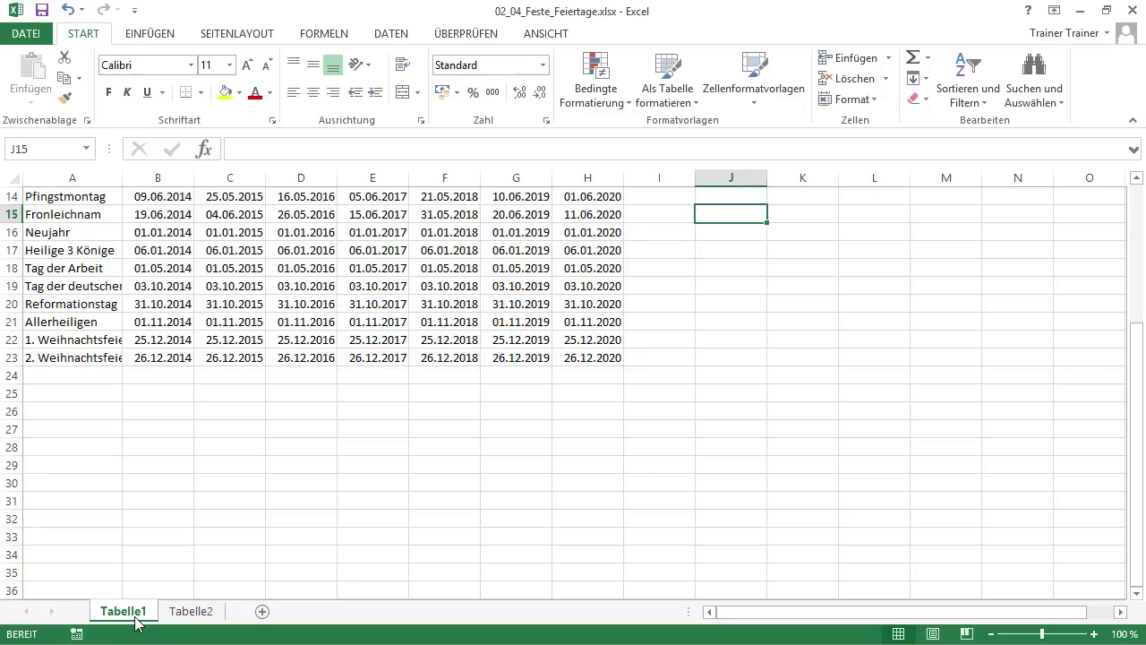
click(183, 613)
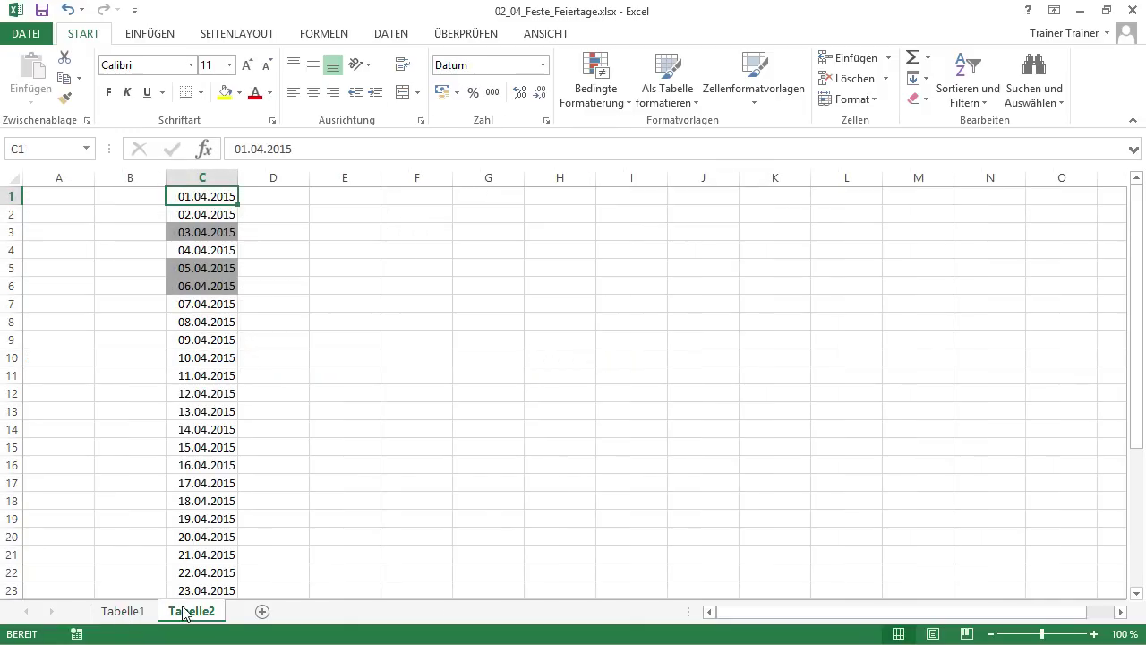